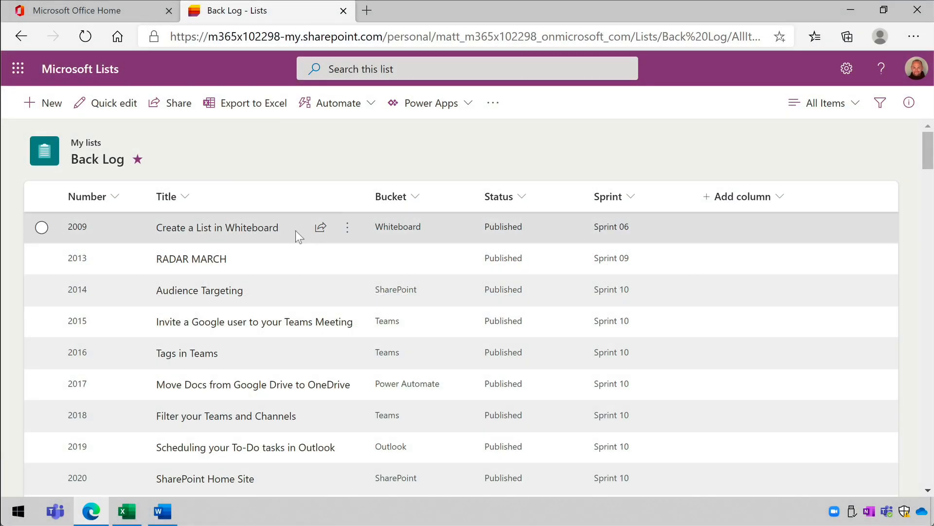
- Open the "Create a List in Whiteboard" item, set its Number to 2010 and close the item form
click(271, 228)
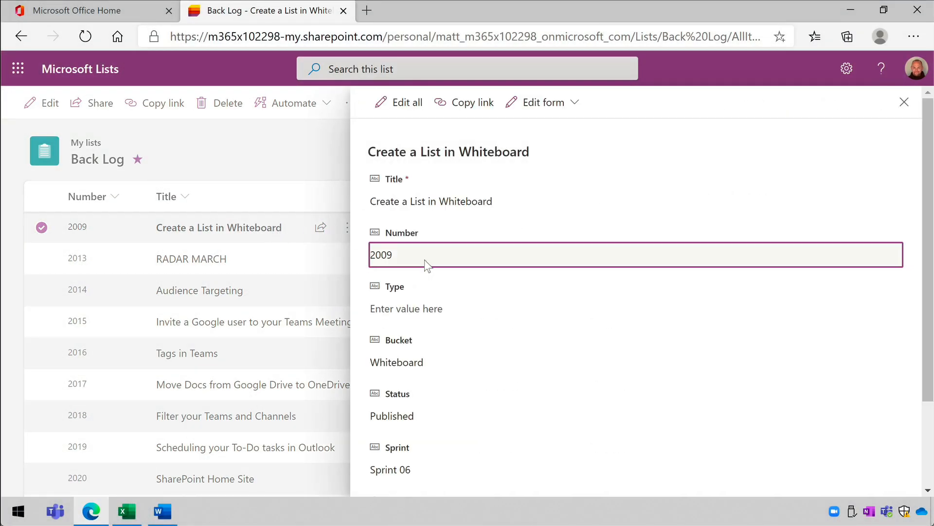
click(425, 259)
click(422, 259)
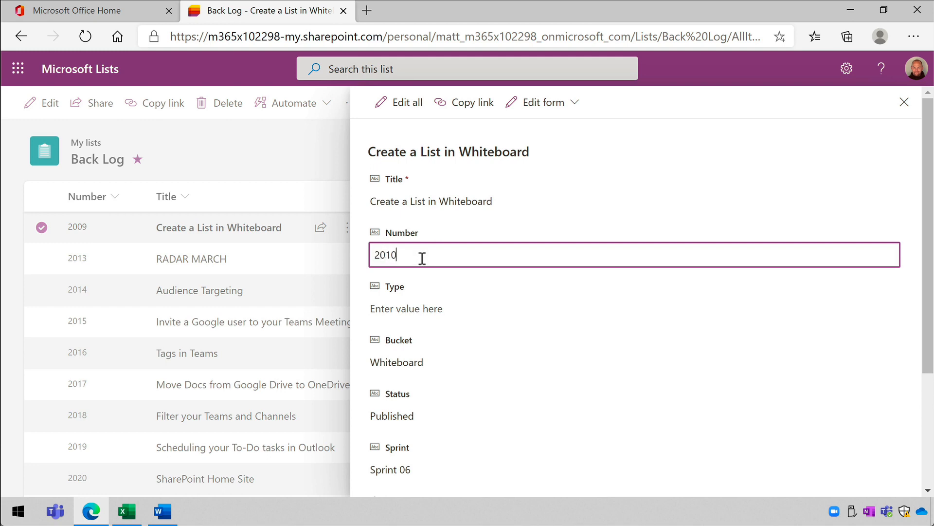
click(611, 128)
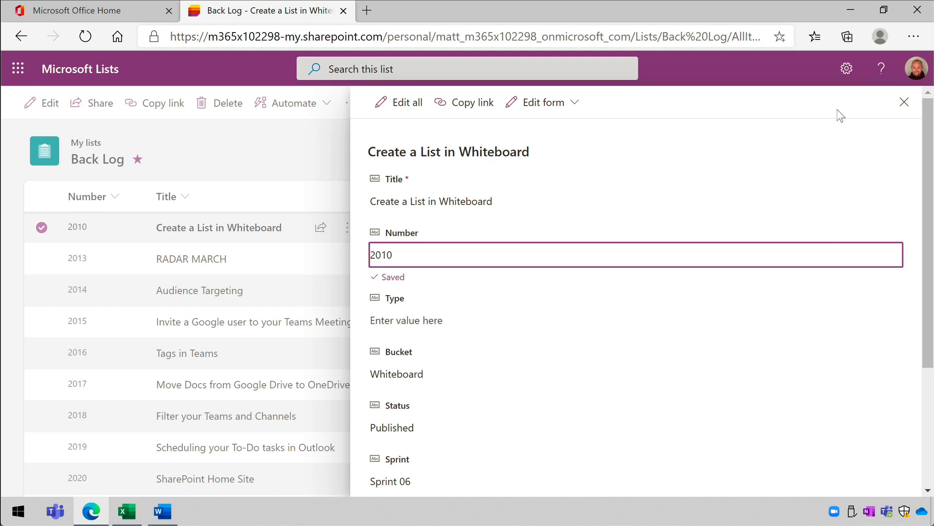
click(904, 102)
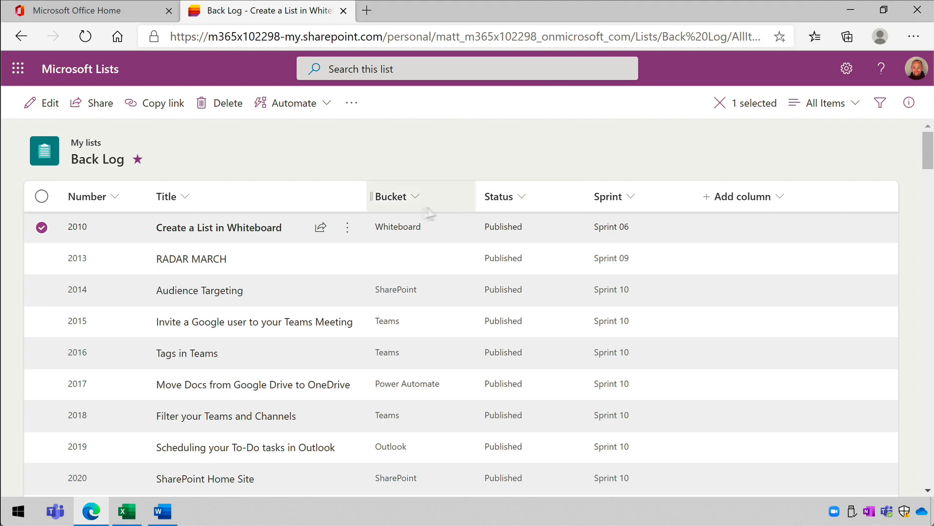
- Set the Number of "Create a List in Whiteboard" to 2009 in quick edit mode, then exit quick edit
click(42, 227)
click(116, 105)
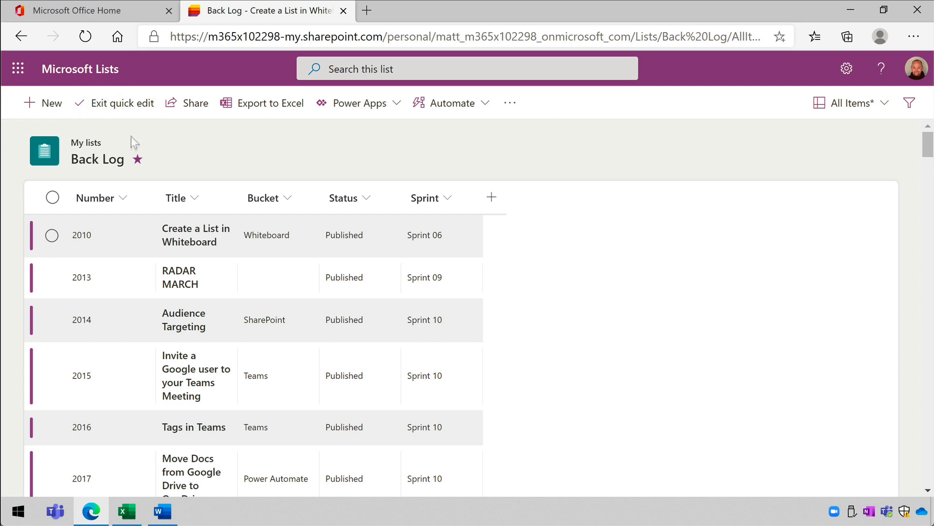
click(115, 233)
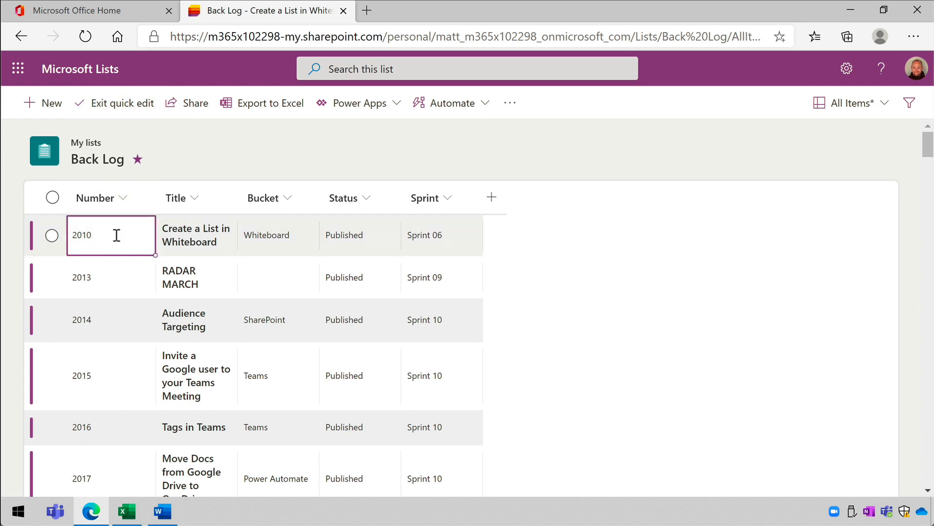
click(116, 234)
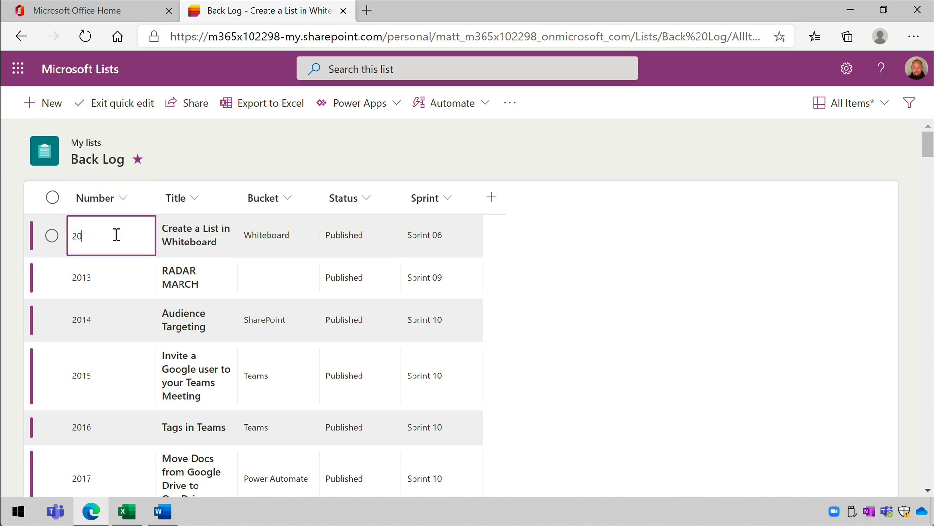
key(Return)
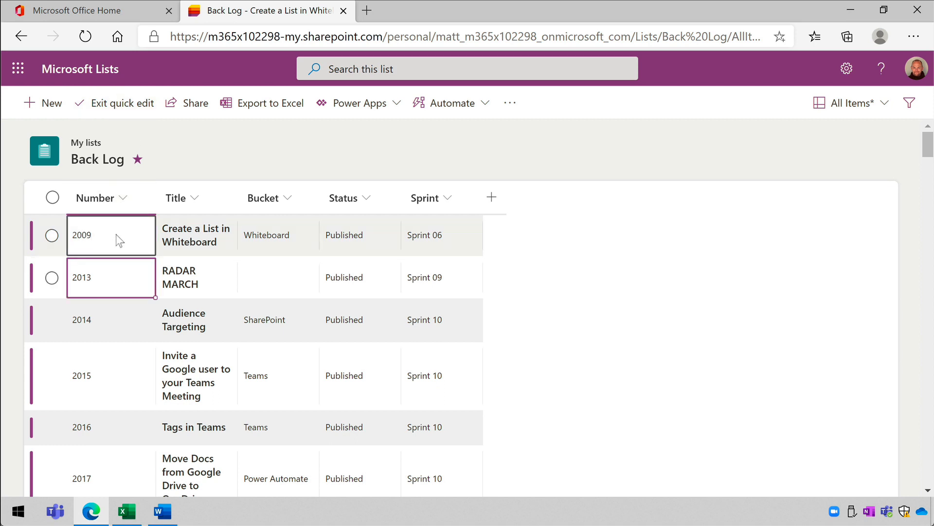
click(273, 231)
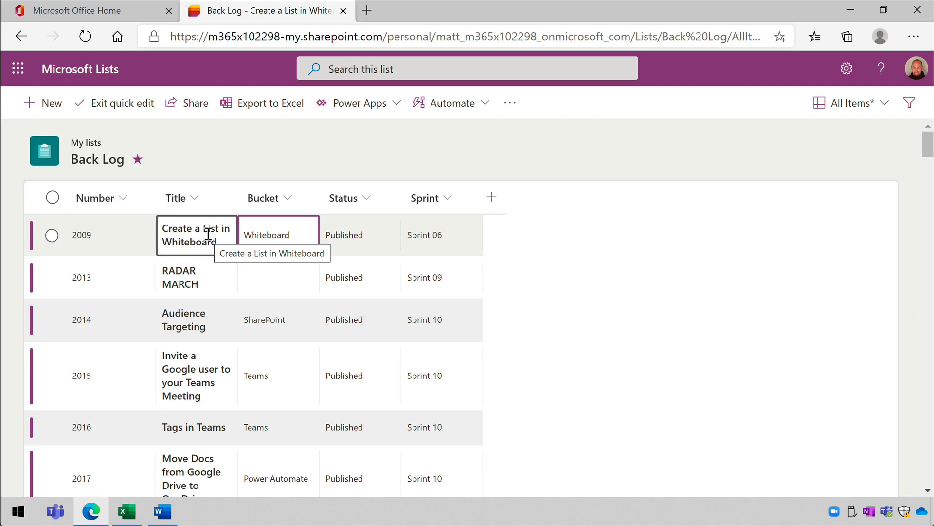
click(134, 102)
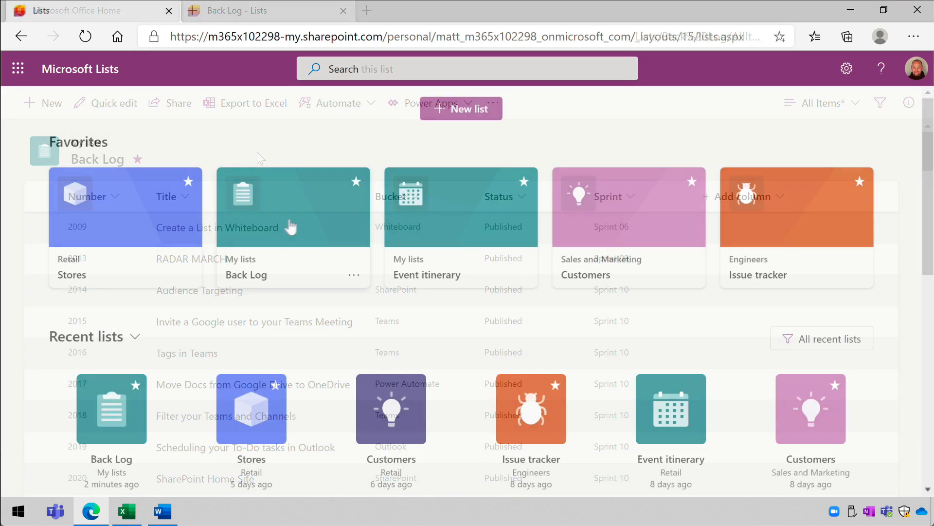
- Open the Back Log list from the favorites in quick edit mode and select individual cells in the Number column
click(304, 222)
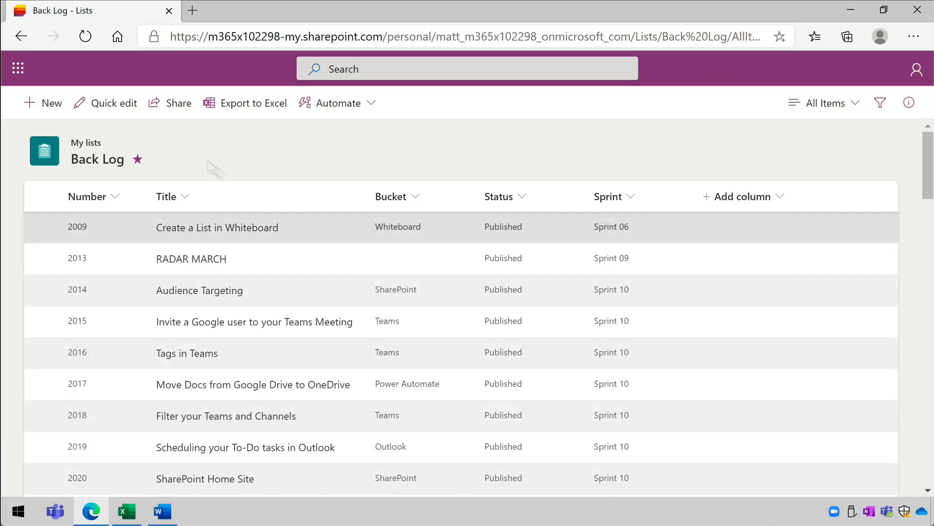
click(115, 106)
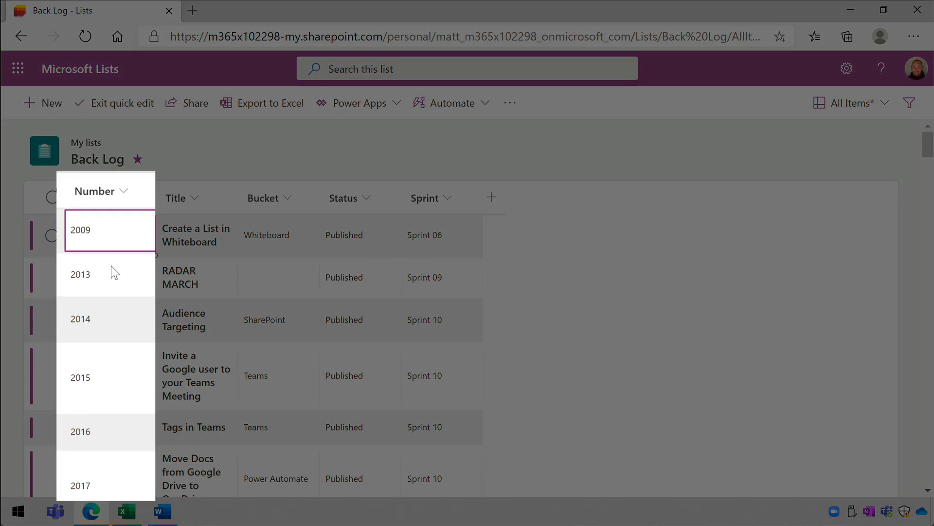
click(111, 267)
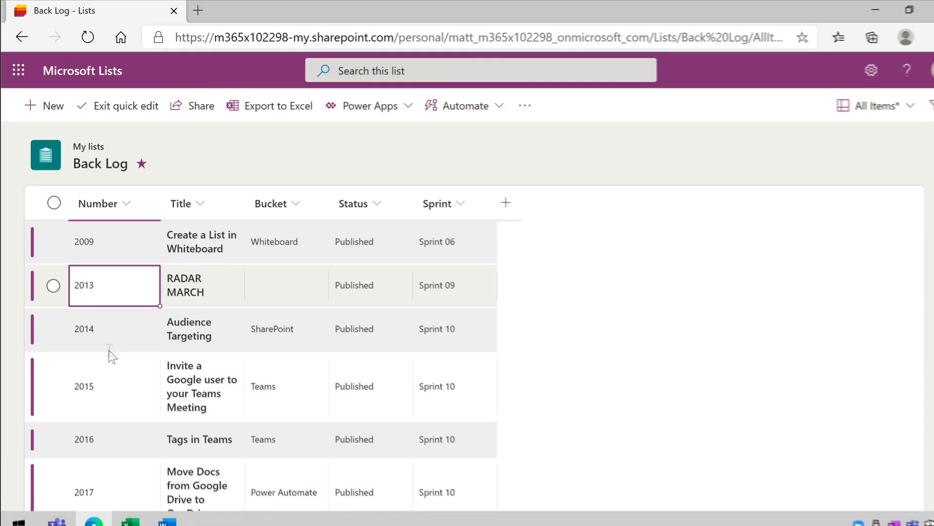
click(106, 335)
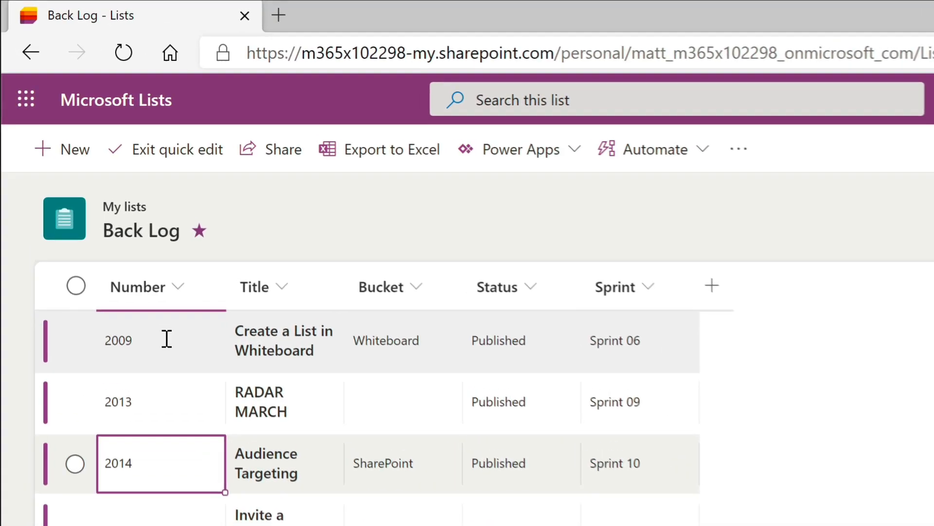
- Fill the Number 2009 from the first item down through the "Invite a Google user to your Teams Meeting" row
click(166, 339)
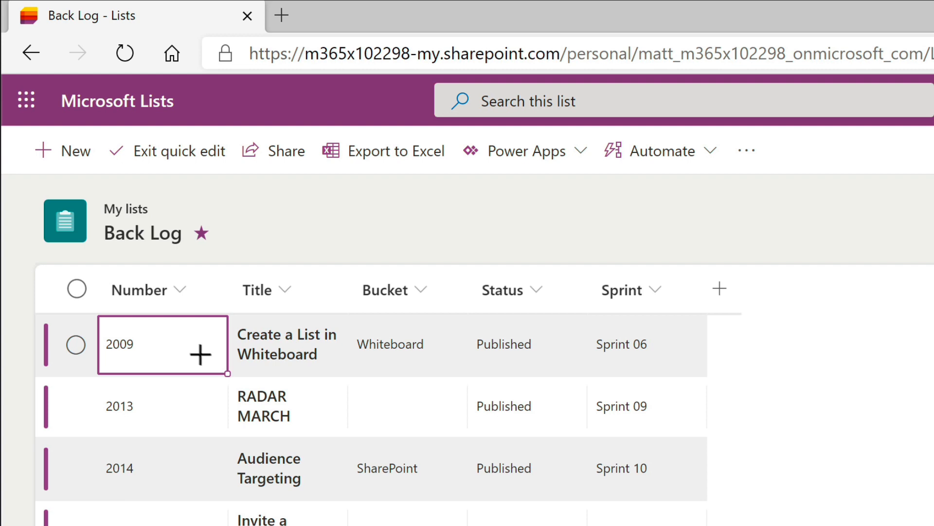
drag(226, 373, 223, 455)
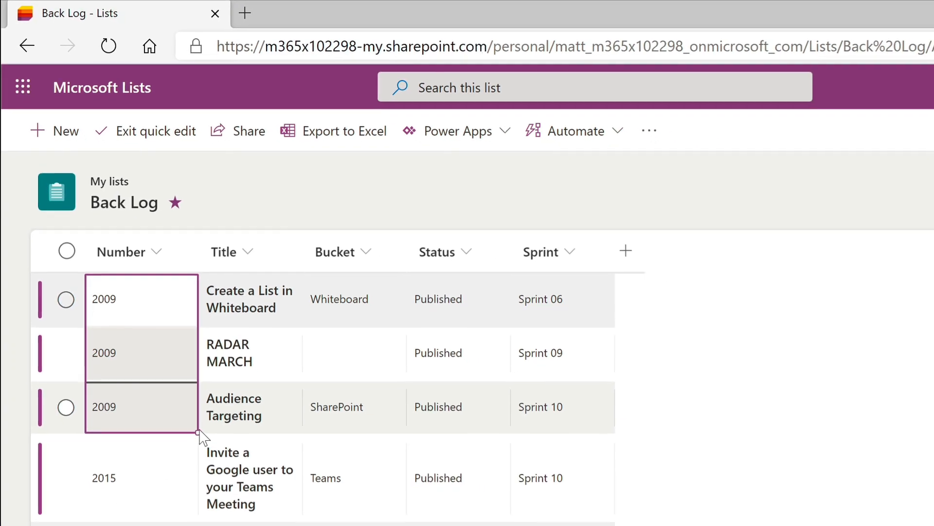
drag(188, 411, 183, 426)
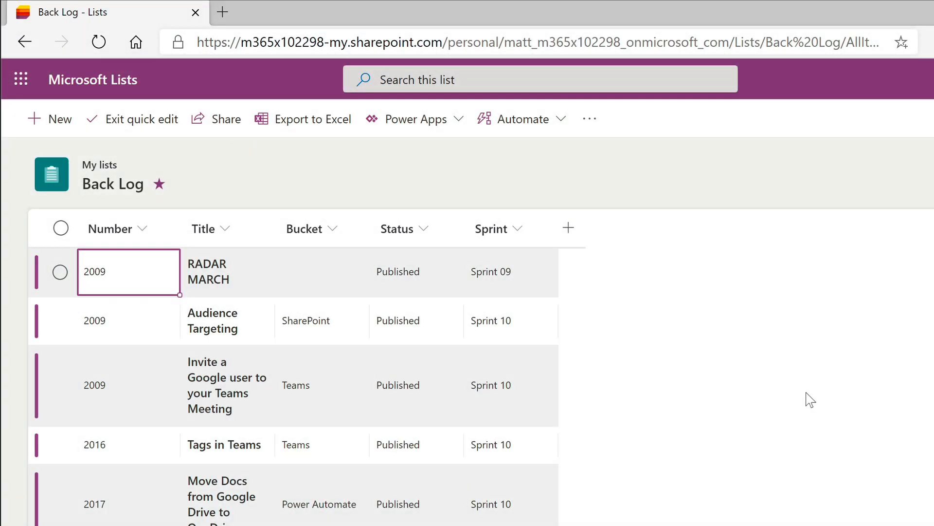
- Copy all cells of the RADAR MARCH row, from Number to Sprint, down over the next two rows
drag(533, 267, 121, 271)
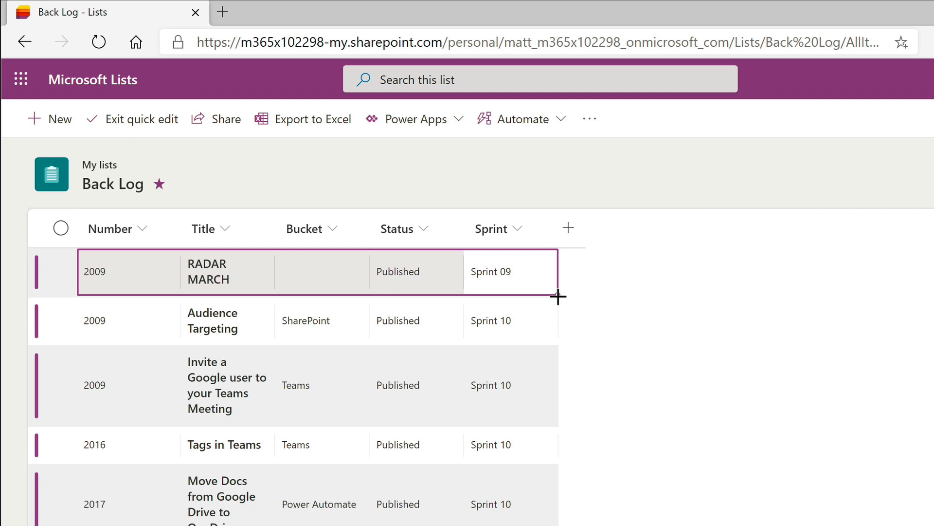
drag(559, 297, 552, 363)
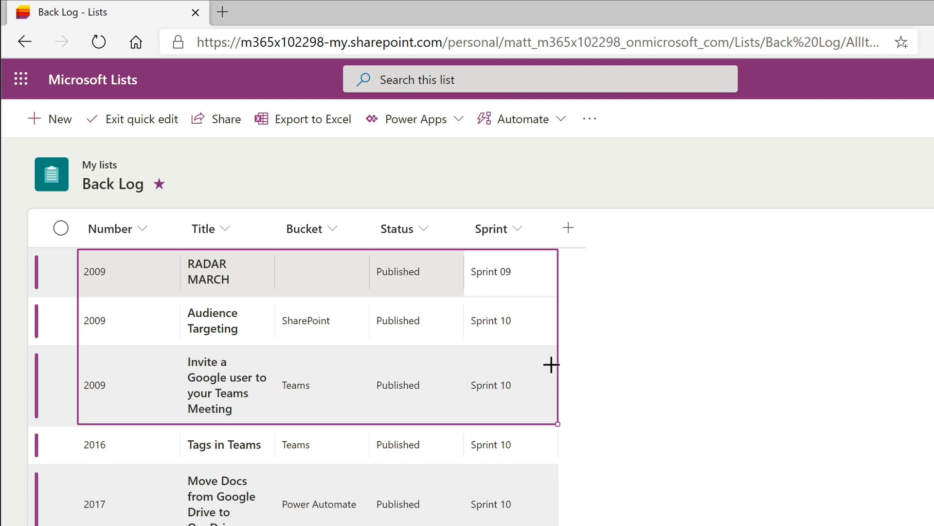
drag(551, 364, 553, 370)
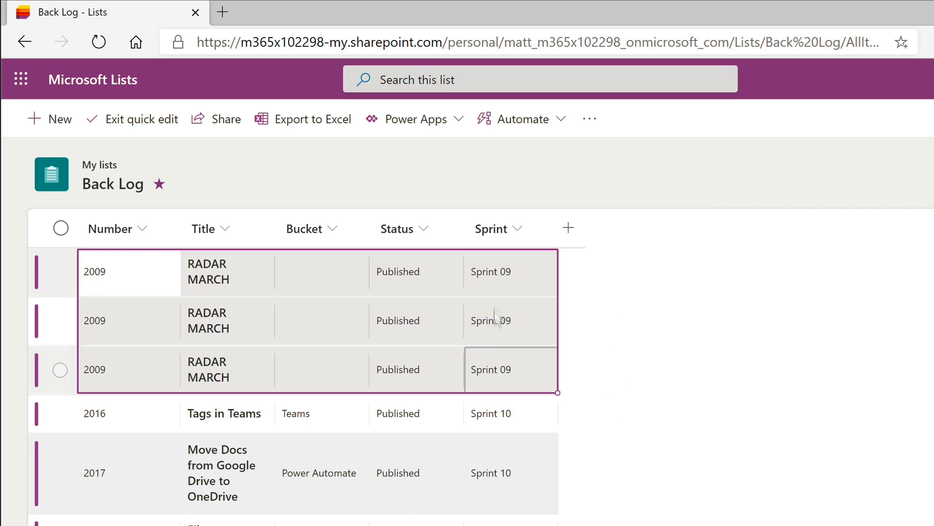
- Fill Sprint 09 from the three RADAR MARCH Sprint cells into Status, and copy the second and third rows over the next two rows
drag(490, 271, 506, 368)
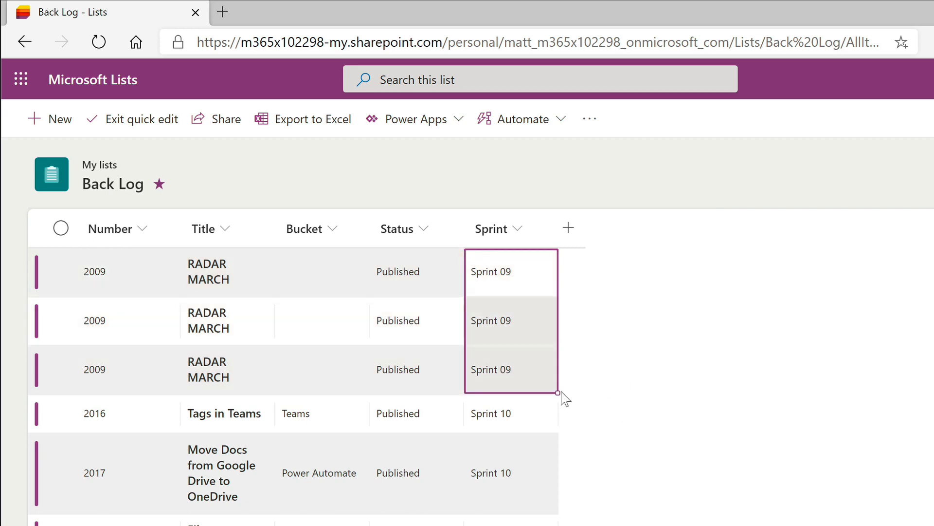
drag(556, 391, 389, 388)
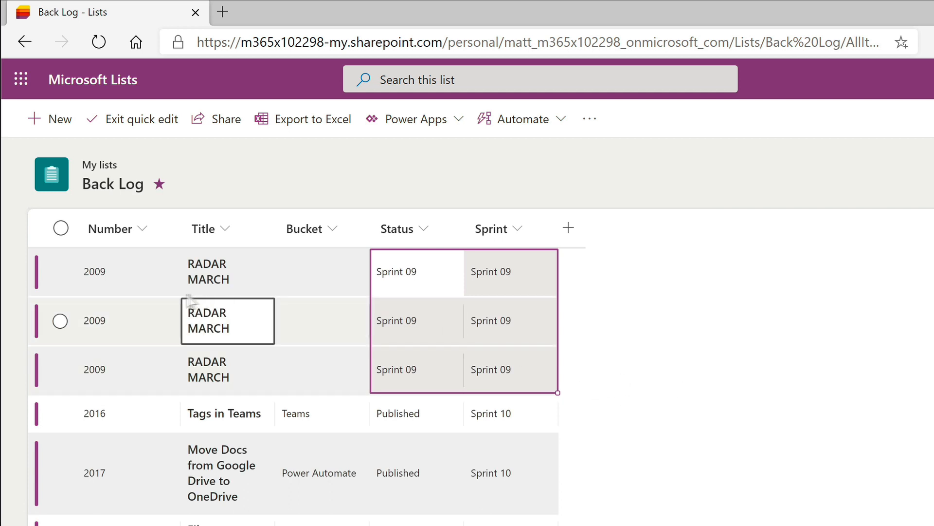
drag(144, 322, 501, 397)
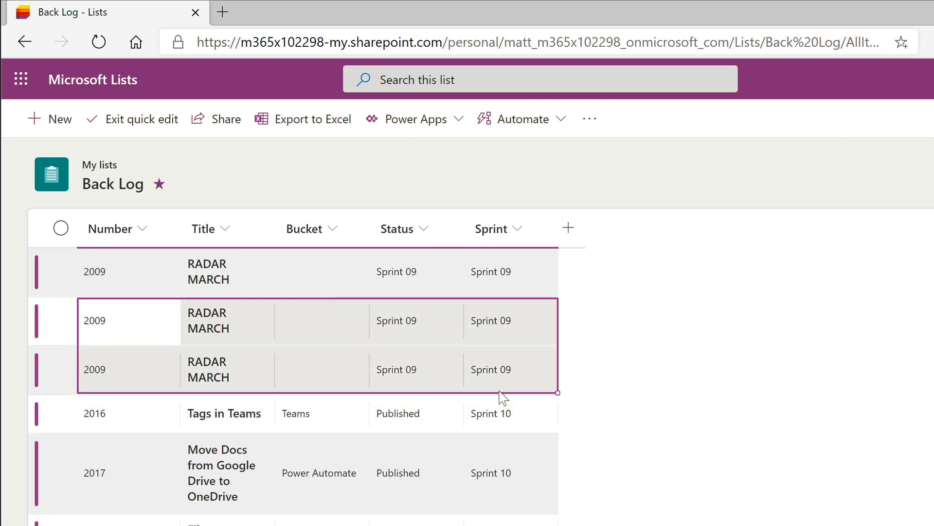
drag(556, 390, 559, 487)
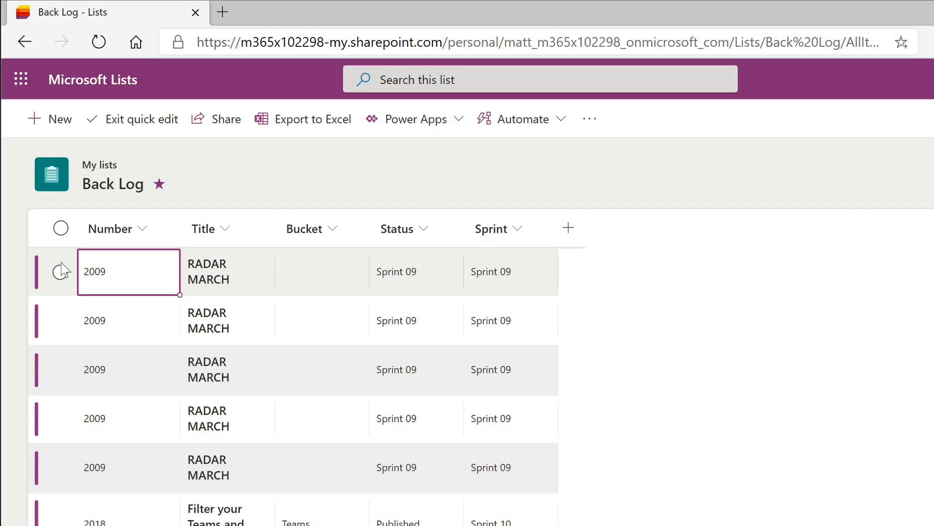
- Bulk edit the first four RADAR MARCH items to set their Number to 2xxx and save
click(60, 272)
click(60, 320)
click(60, 369)
click(59, 415)
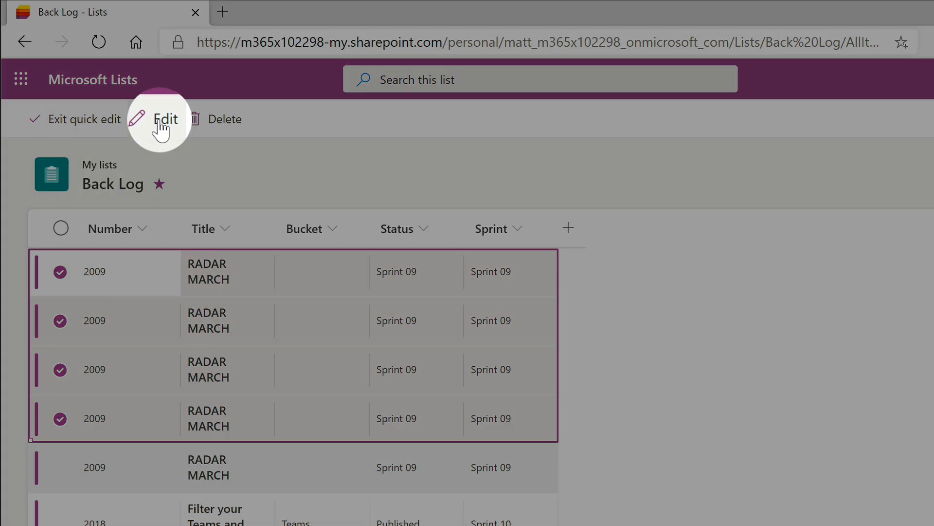
click(160, 123)
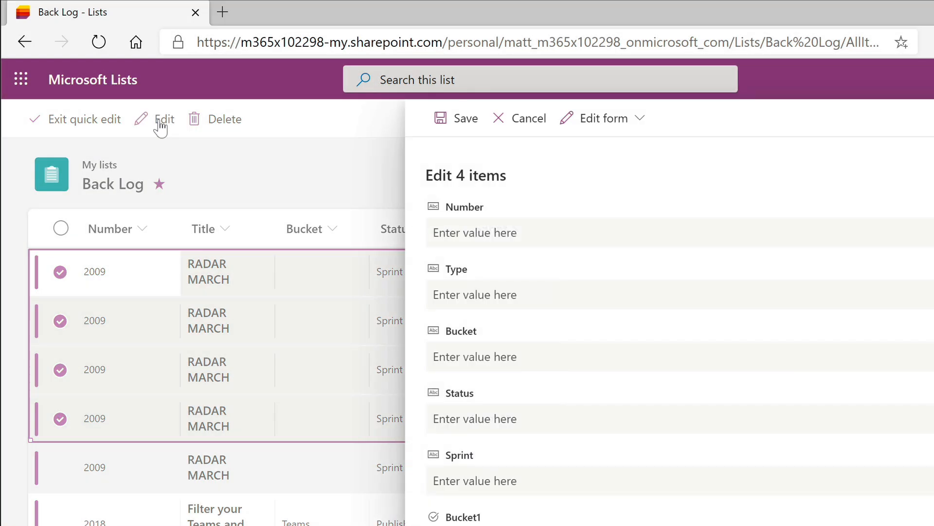
click(504, 228)
text(2xx)
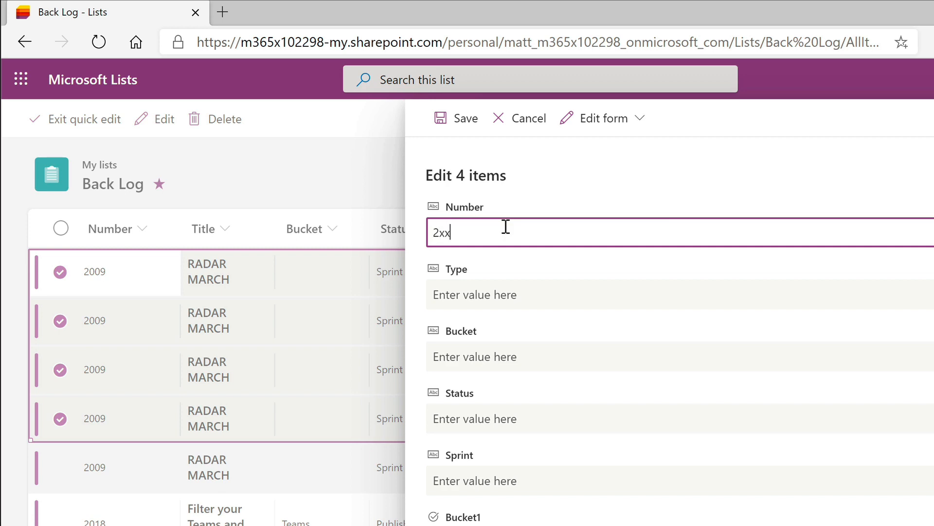
text(x)
click(445, 118)
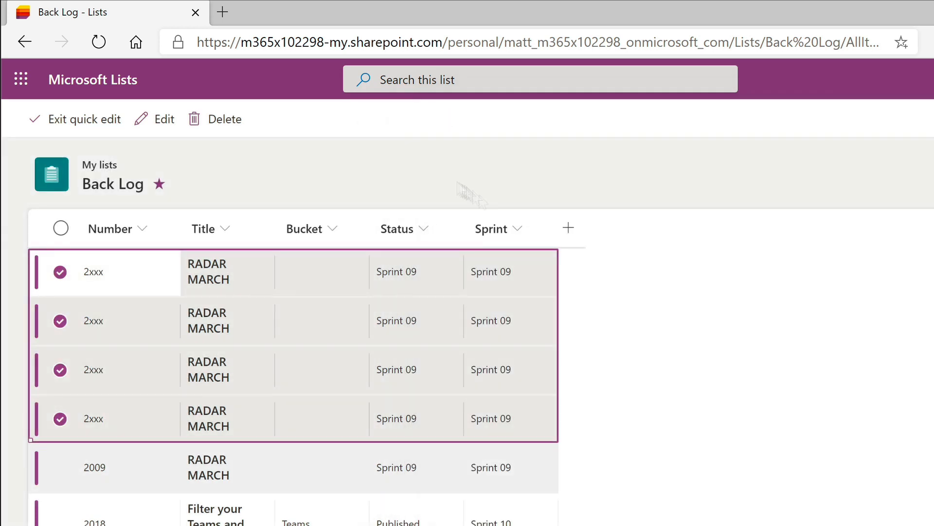
- Delete the first three RADAR MARCH items numbered 2xxx from the list
click(63, 260)
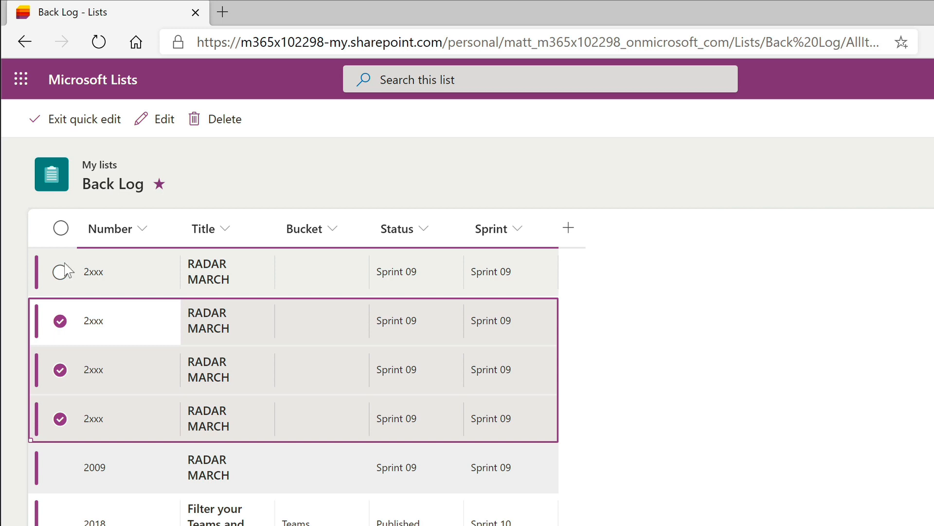
click(66, 270)
shift+click(57, 353)
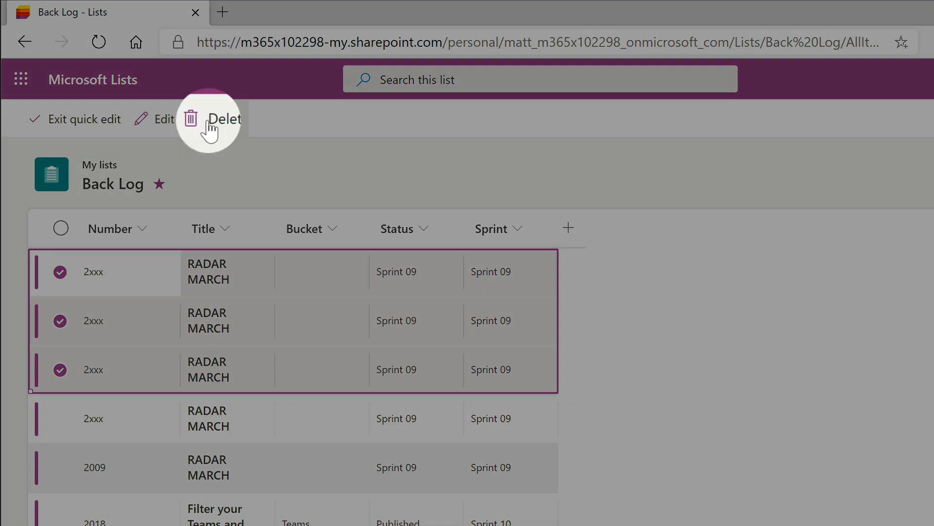
click(229, 122)
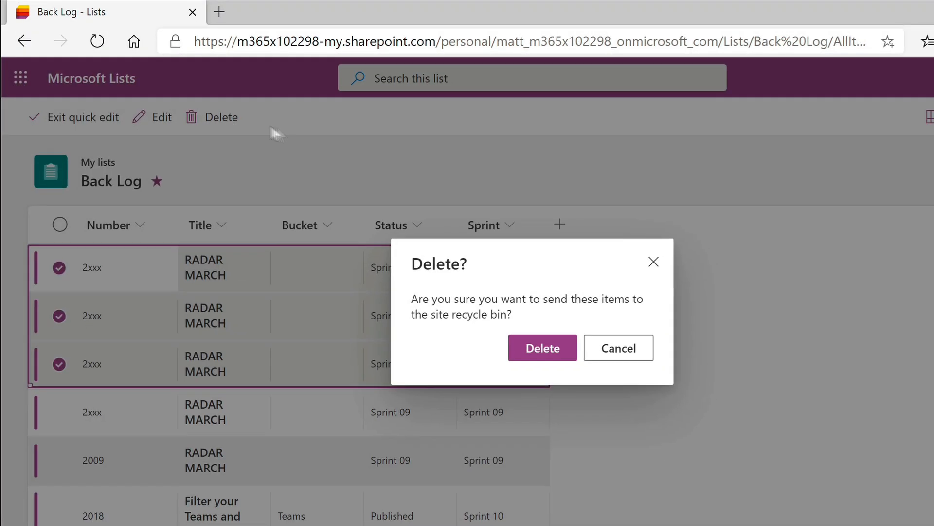
click(513, 341)
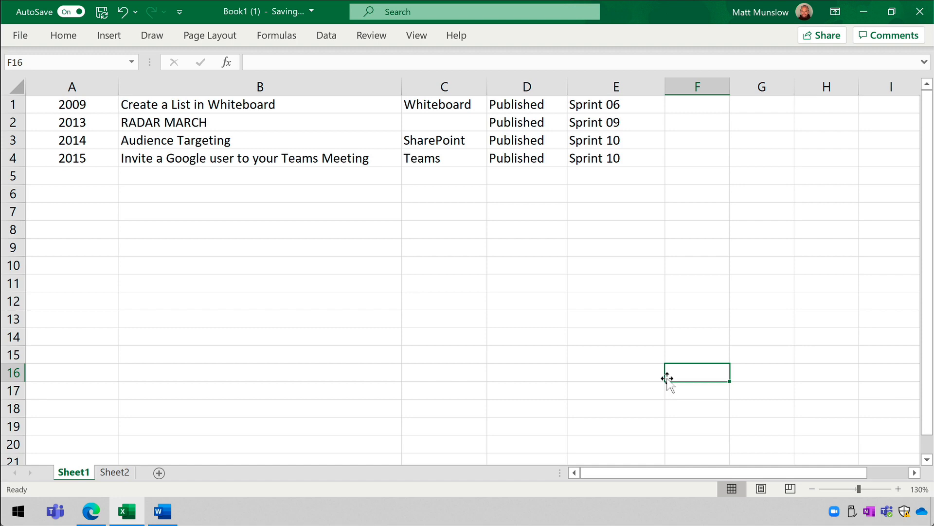
- Copy the filled range A1:E4 from the Excel sheet and paste it as new items at the end of the Back Log list
drag(626, 156, 38, 94)
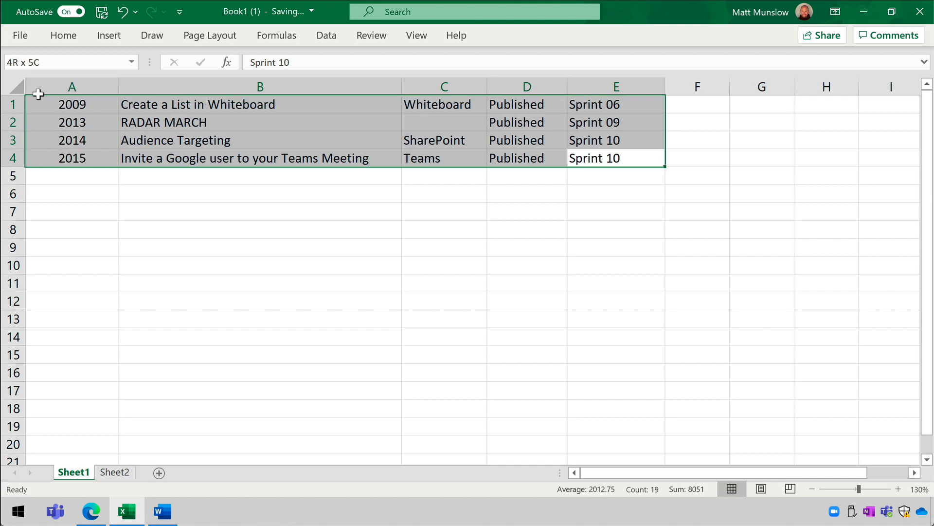
key(ctrl+c)
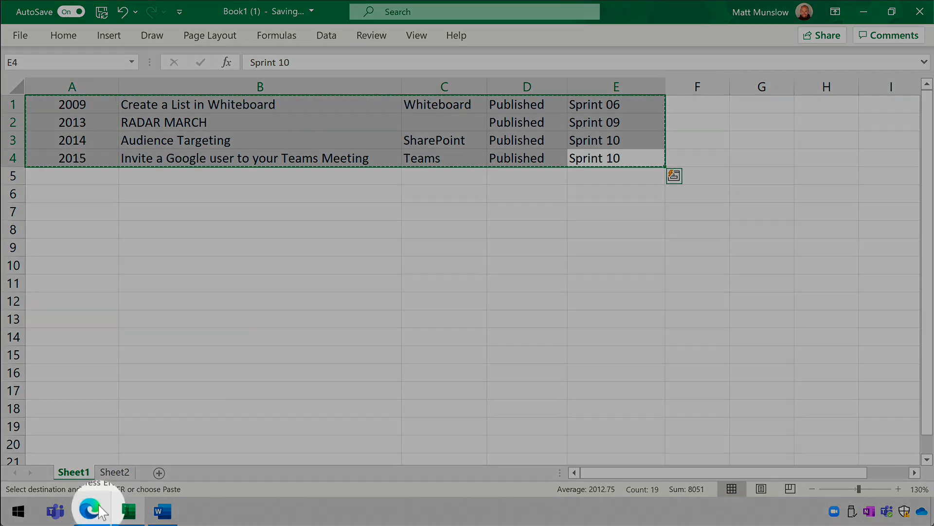
click(90, 510)
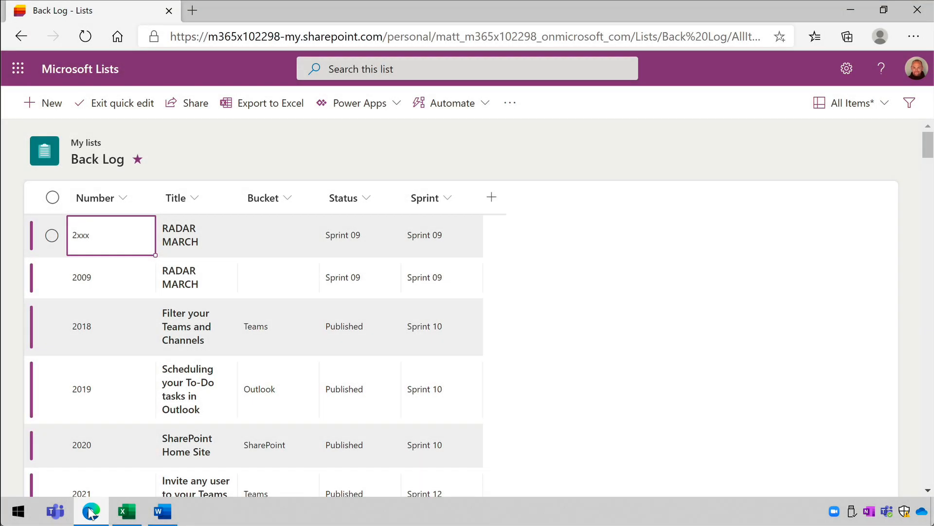
scroll(252, 379, down, 15)
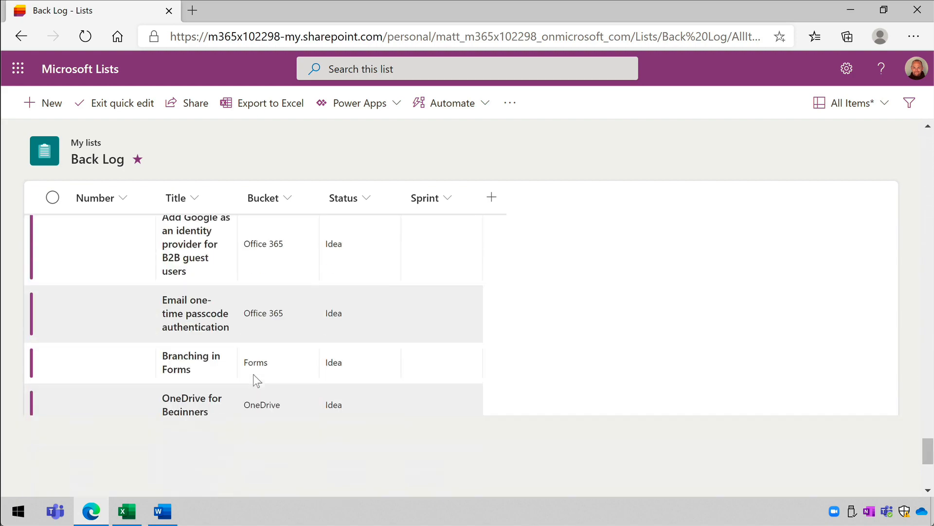
scroll(253, 374, down, 5)
click(120, 479)
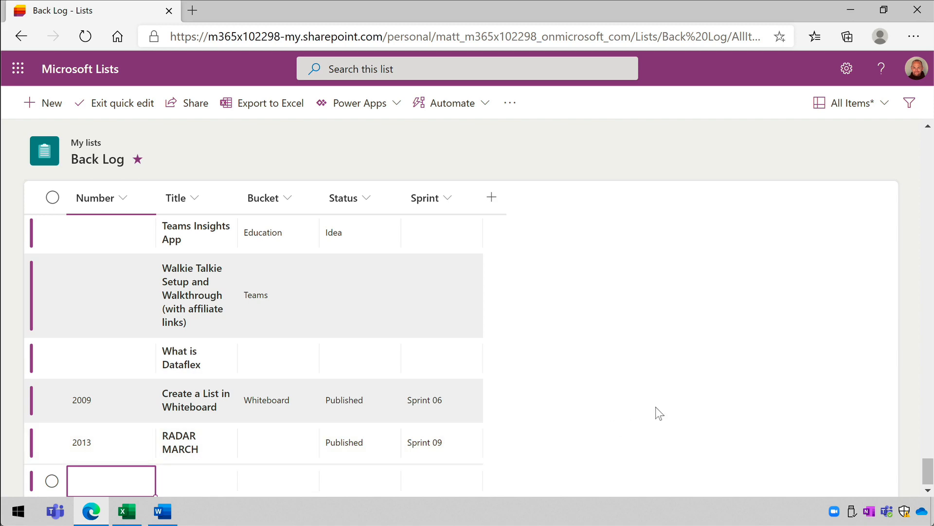
key(ctrl+v)
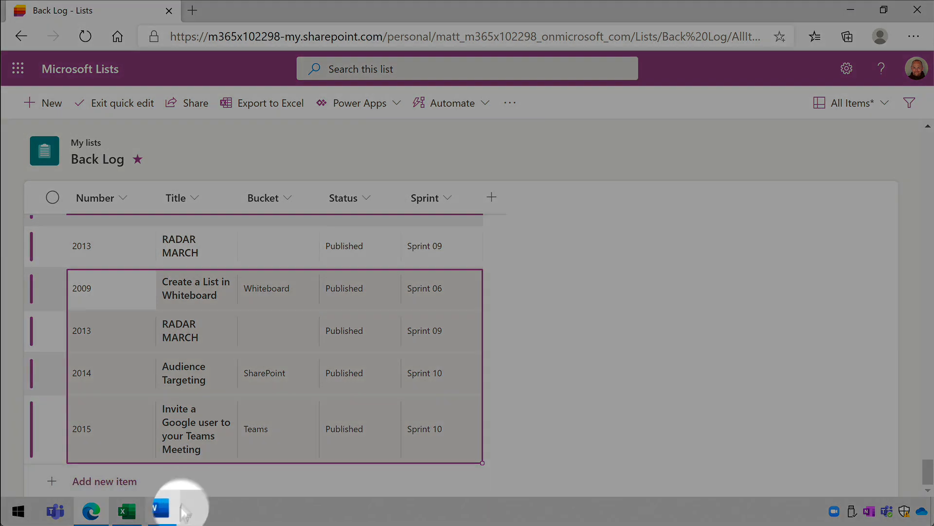
- Switch to Word, copy all four table rows, and paste them as new items at the end of the Back Log list
click(181, 509)
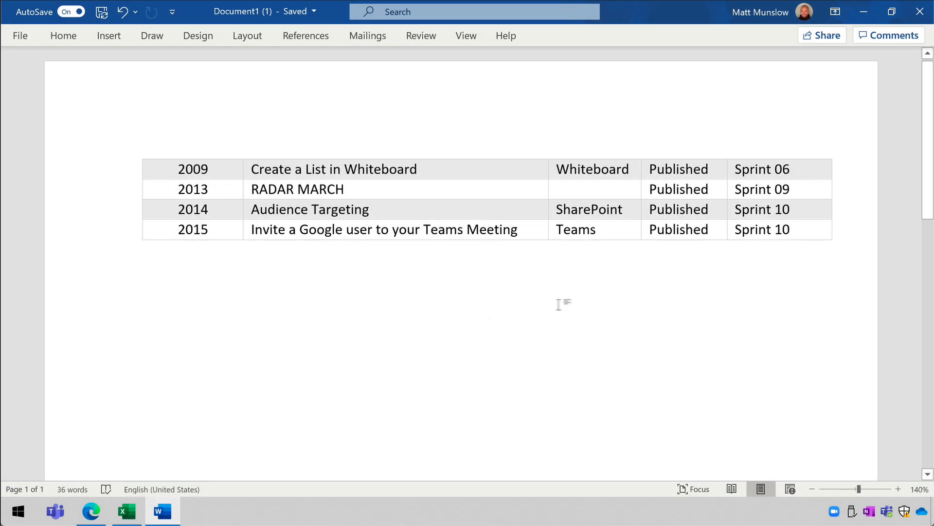
drag(812, 229, 172, 174)
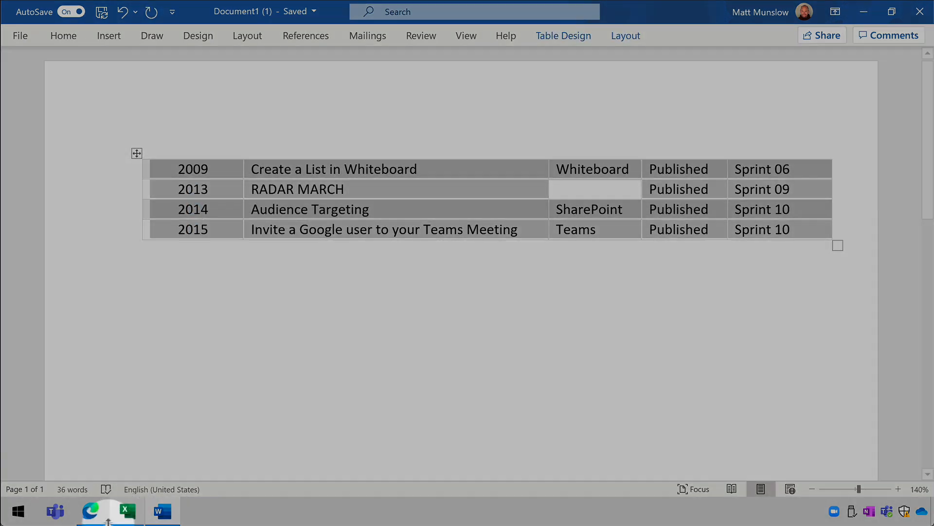
click(91, 510)
click(122, 480)
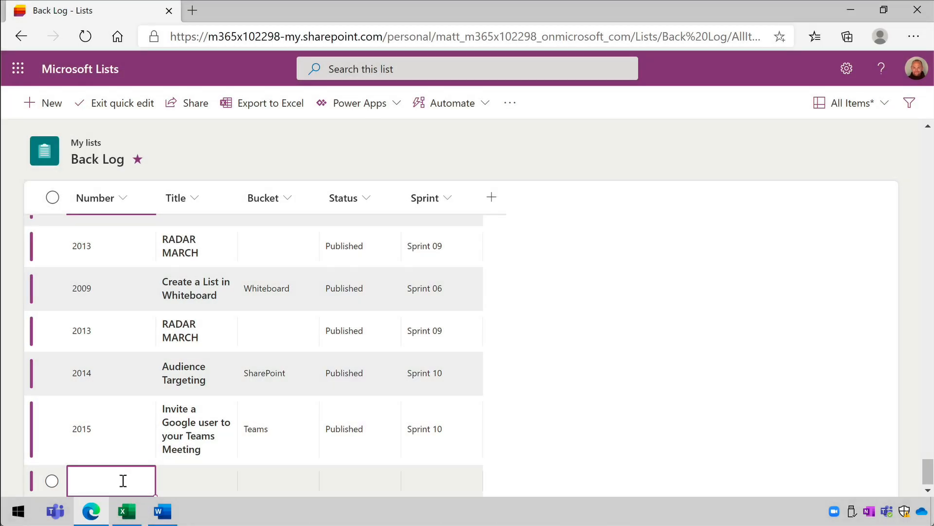
key(ctrl+v)
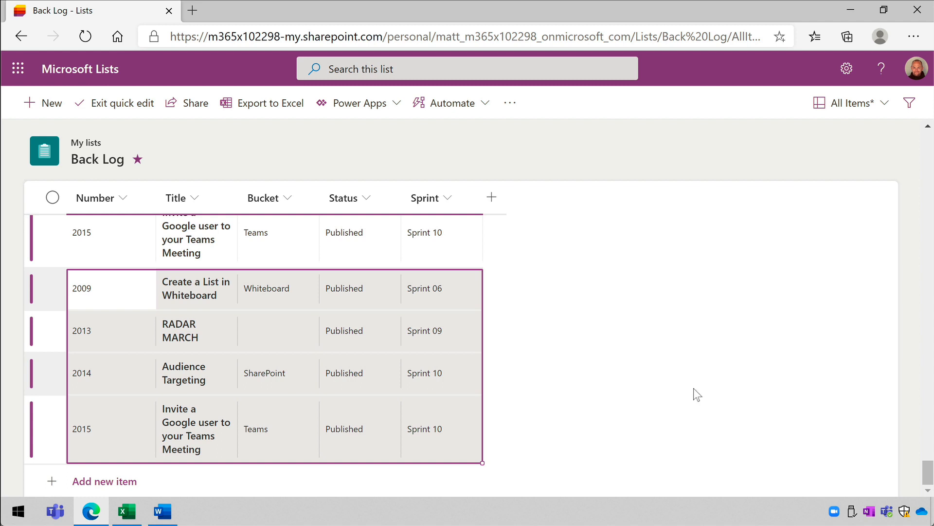
- Copy the items at the end of the list into Sheet2 of the Excel workbook from cell A1, and autofit column B
click(457, 438)
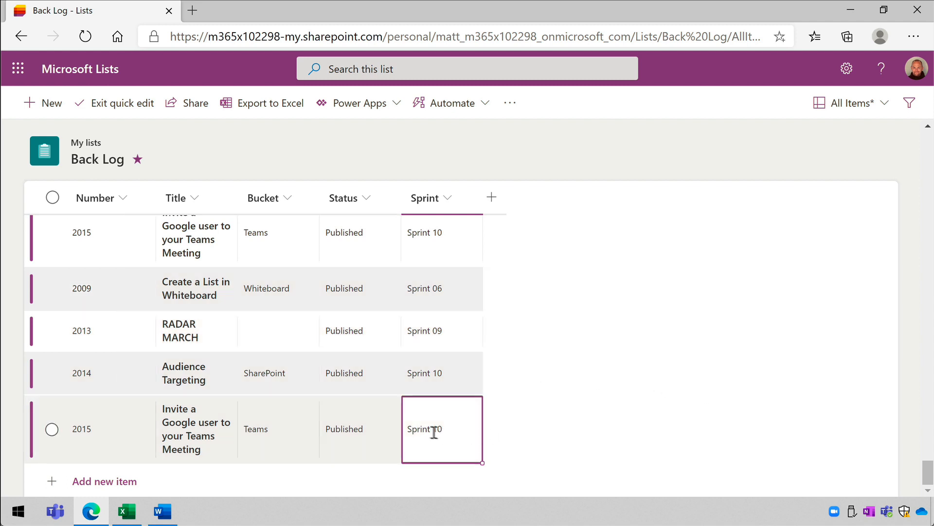
drag(433, 431, 116, 255)
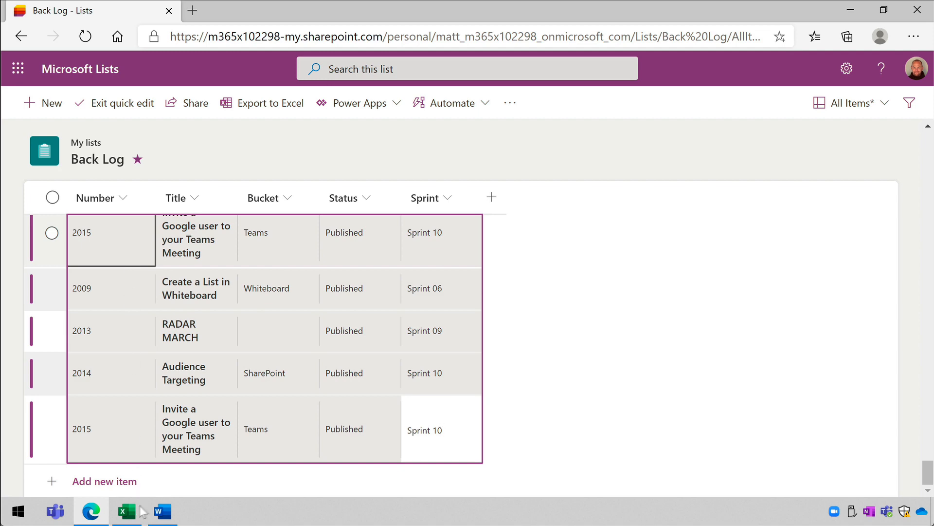
click(125, 510)
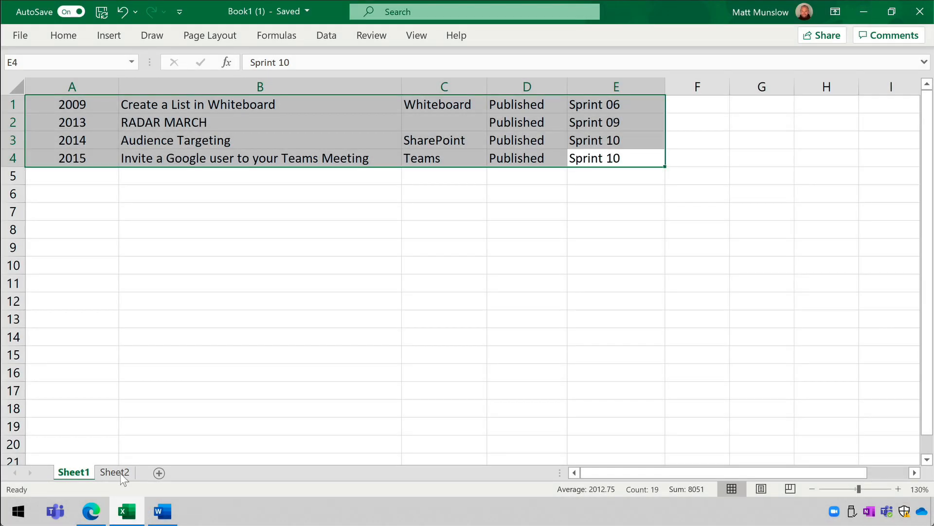
click(115, 472)
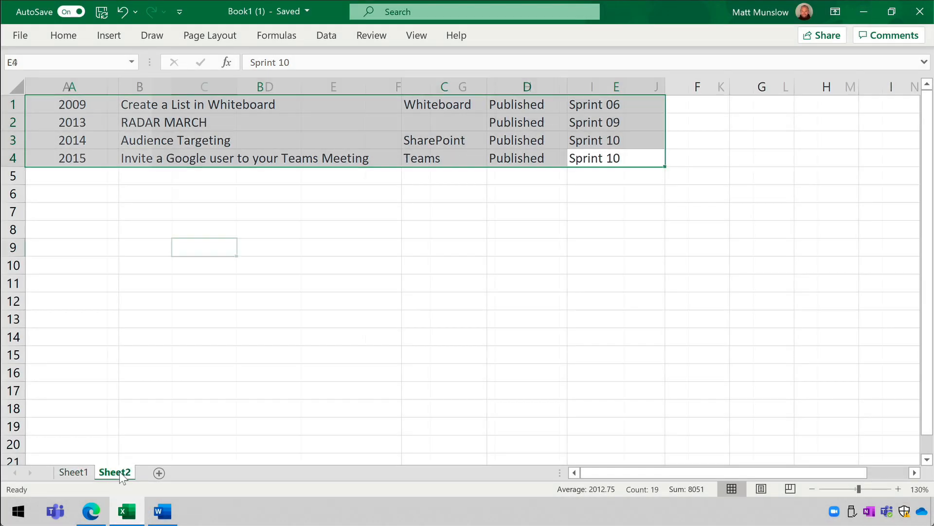
click(56, 88)
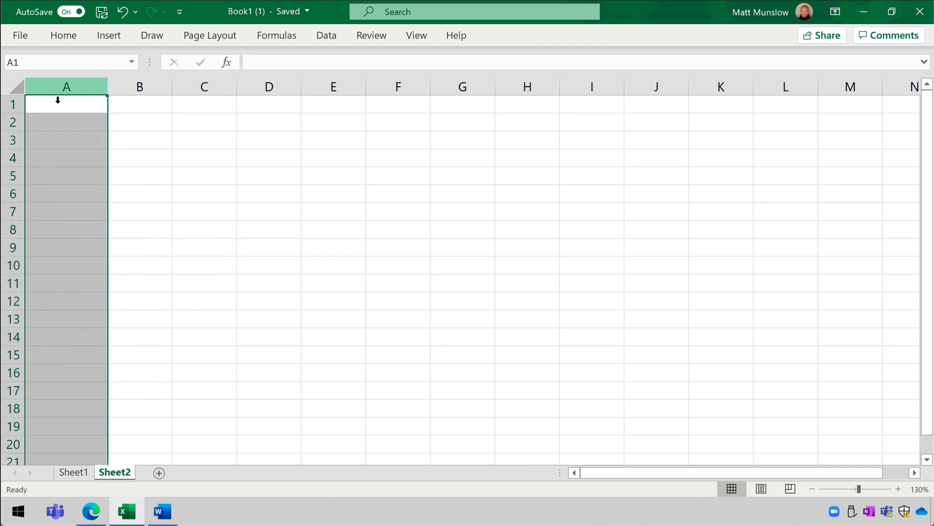
click(57, 100)
key(ctrl+v)
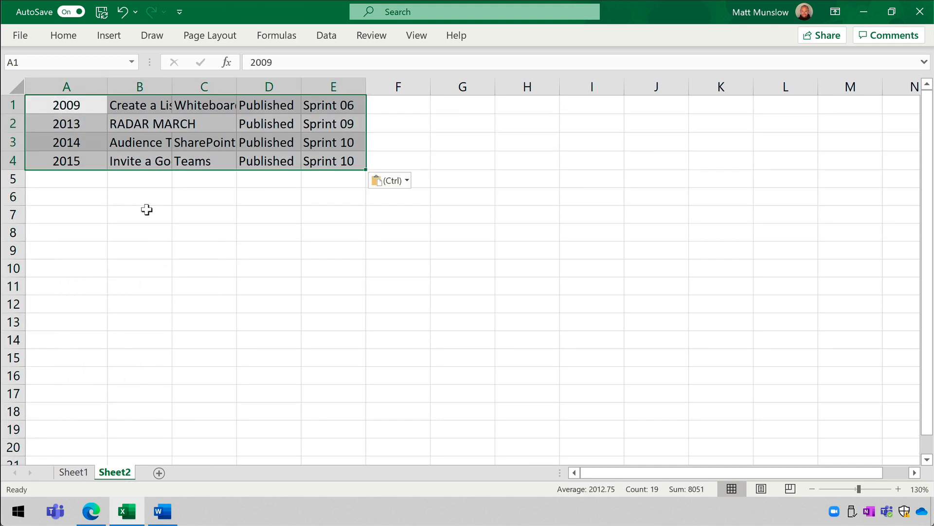
double_click(171, 87)
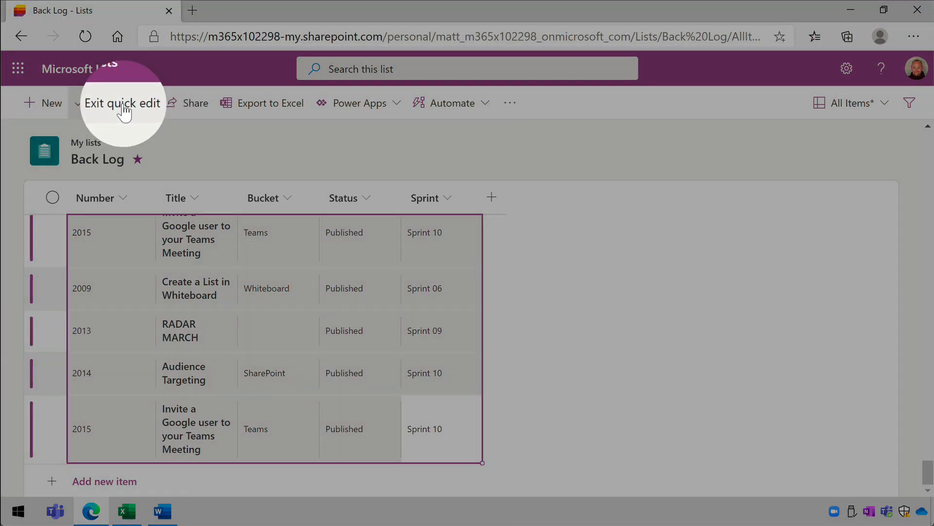
- Return to the Back Log list in the browser and exit quick edit
click(124, 109)
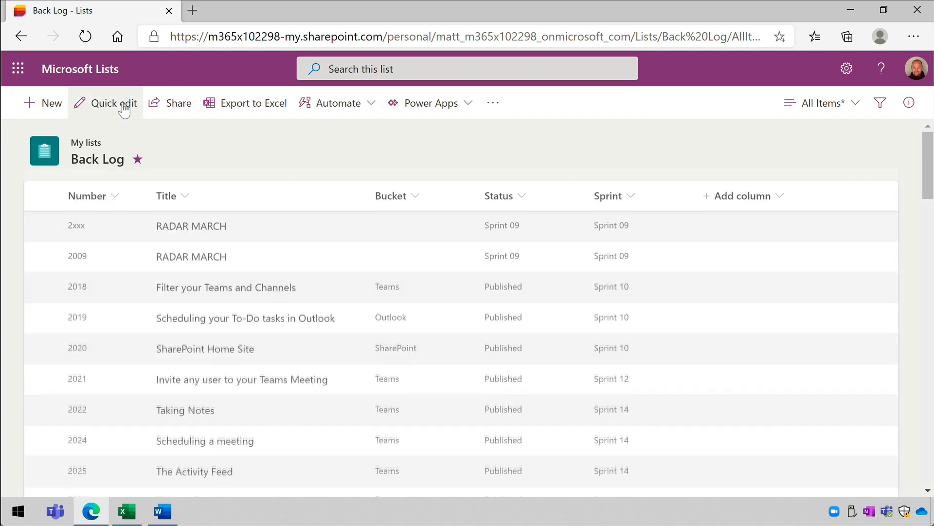